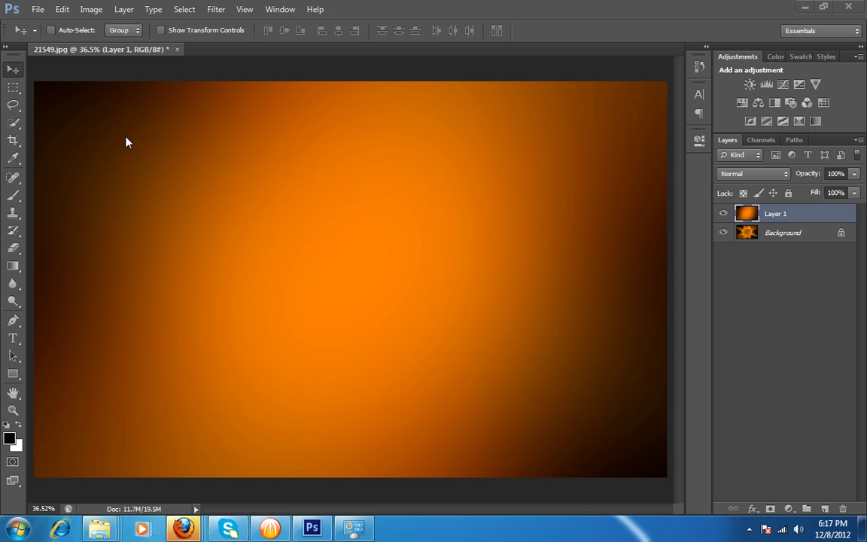
Hide Layer 1 and apply a Gaussian Blur with a 316-pixel radius to the Background layer
left_click(724, 213)
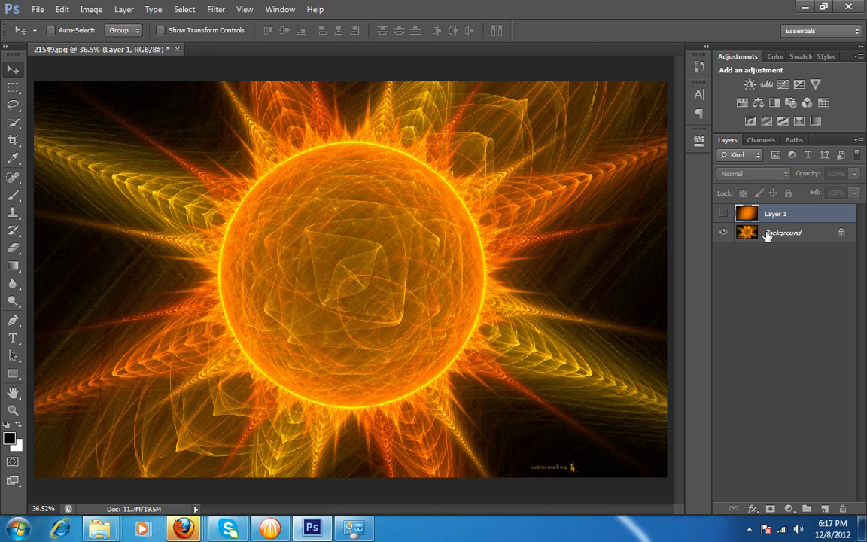
left_click(767, 235)
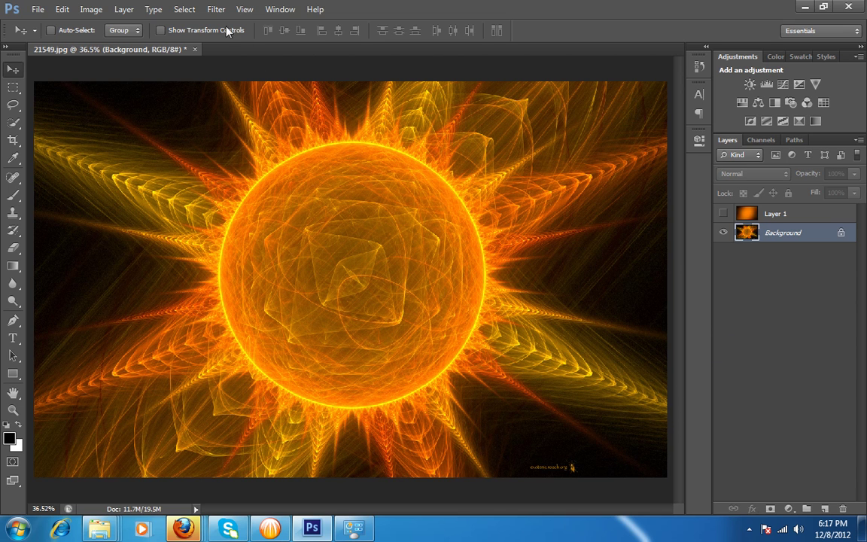
left_click(216, 9)
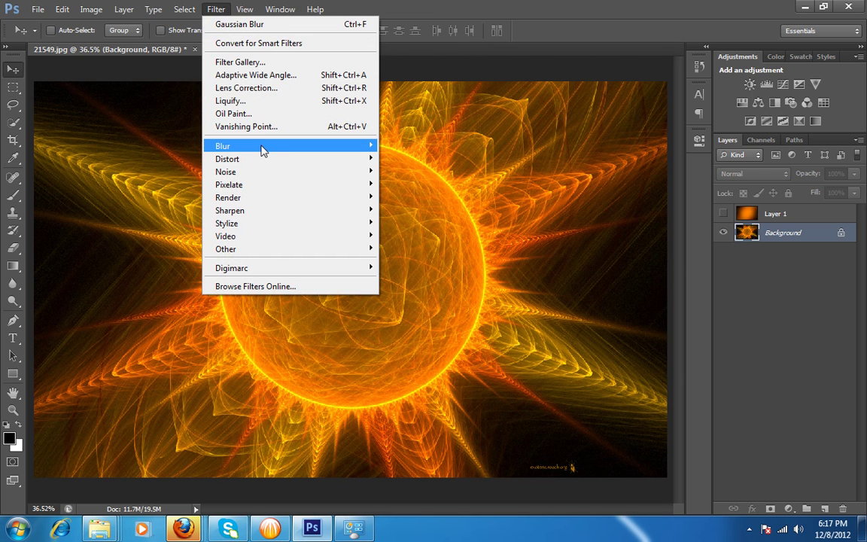
mouse_move(261, 148)
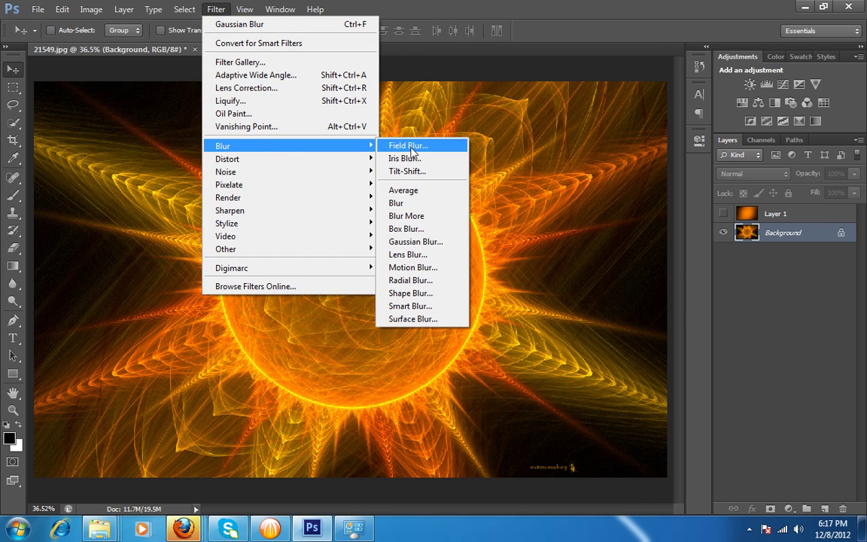
left_click(415, 241)
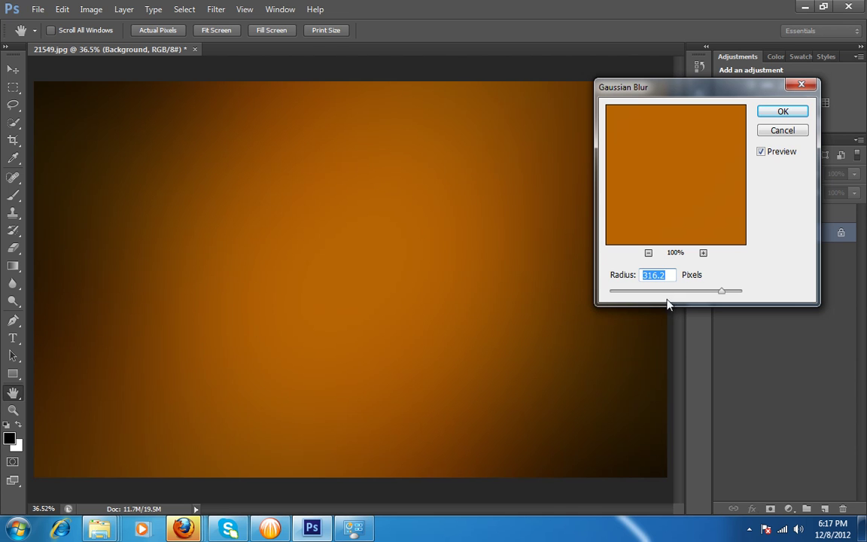
left_click_drag(724, 292, 698, 296)
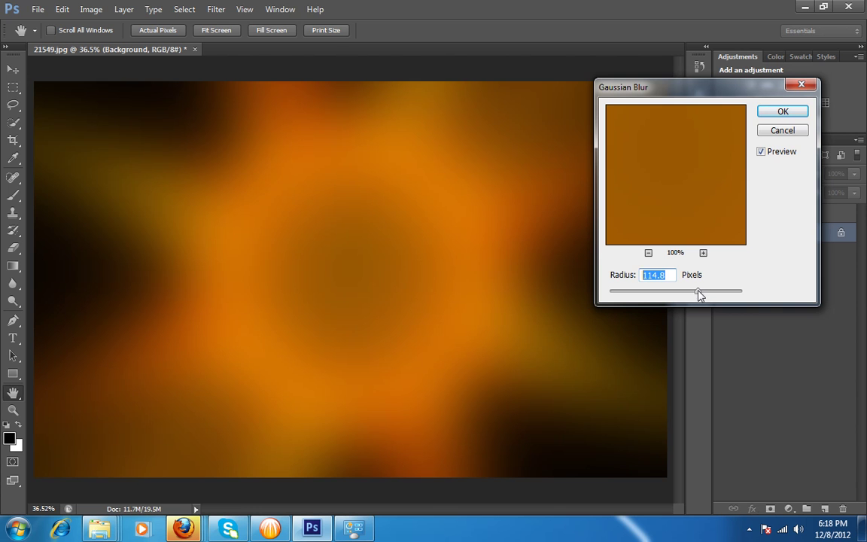
left_click_drag(700, 294, 716, 293)
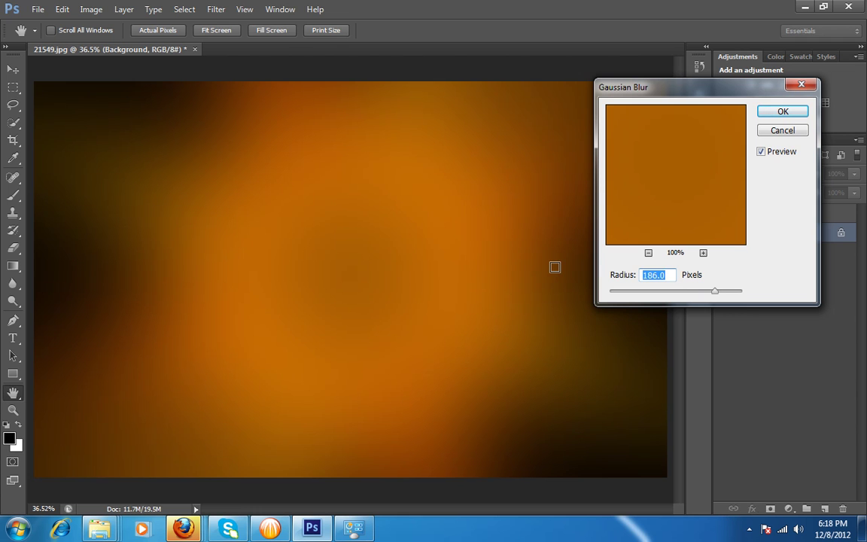
type("316")
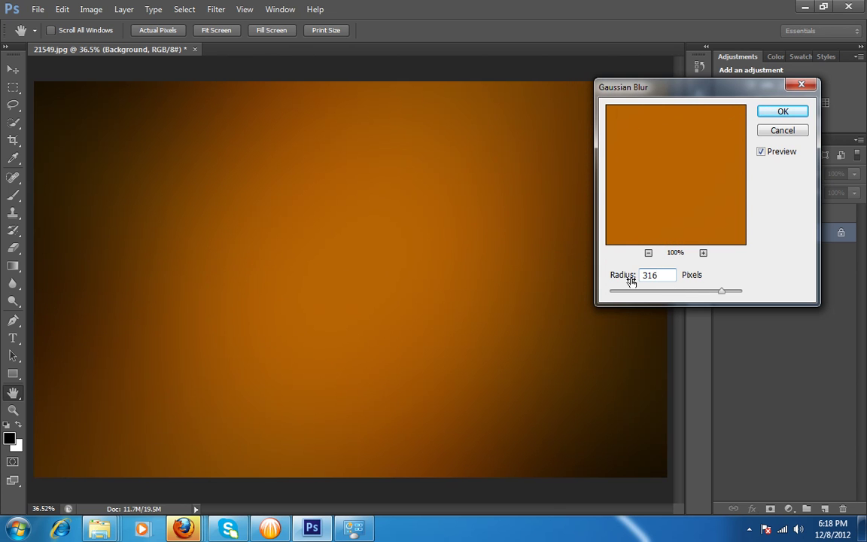
left_click(783, 112)
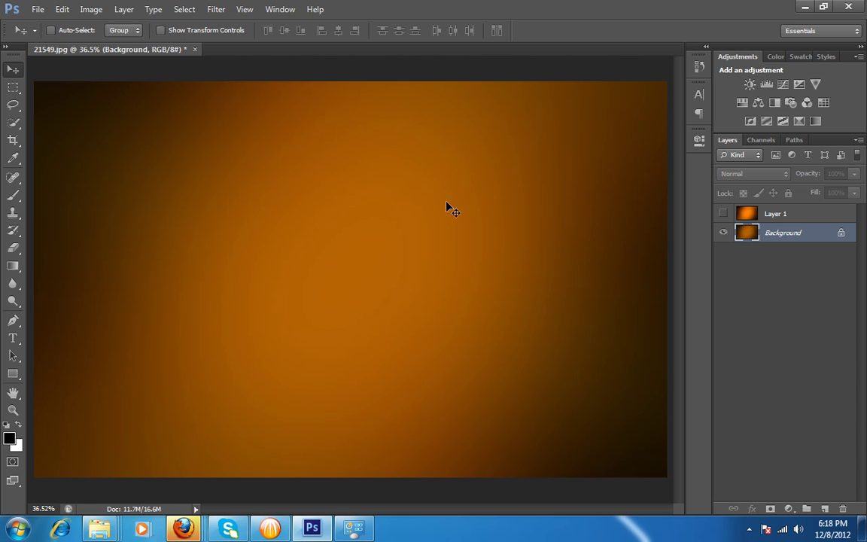
Apply a Levels adjustment to the blurred Background layer with black input 14 and white input 184
left_click(92, 10)
mouse_move(117, 44)
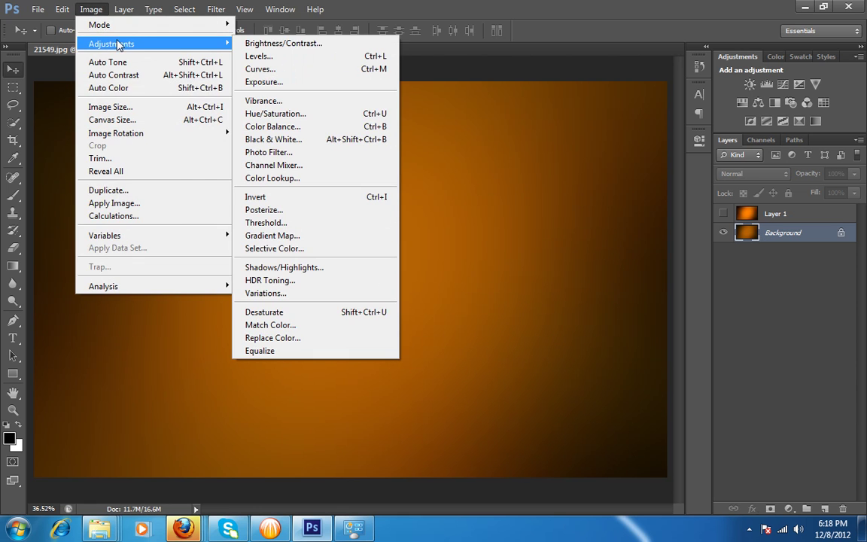
left_click(273, 59)
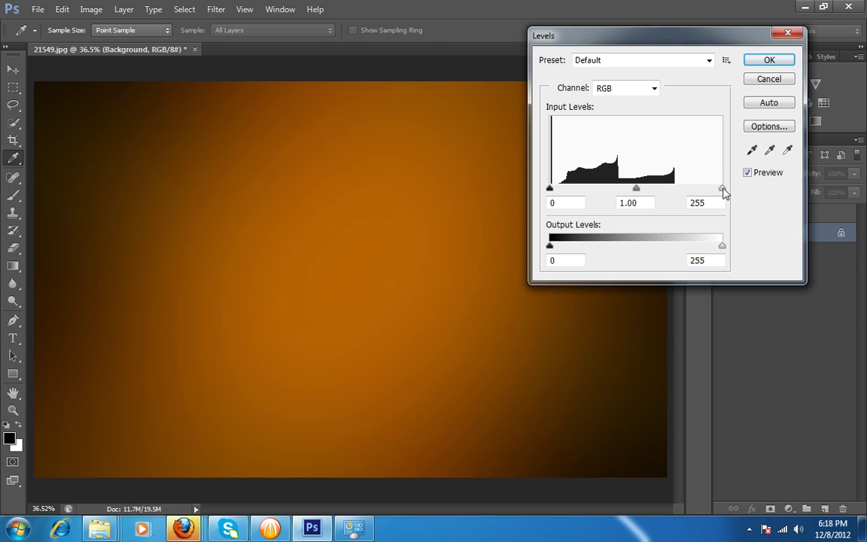
left_click_drag(723, 193, 674, 198)
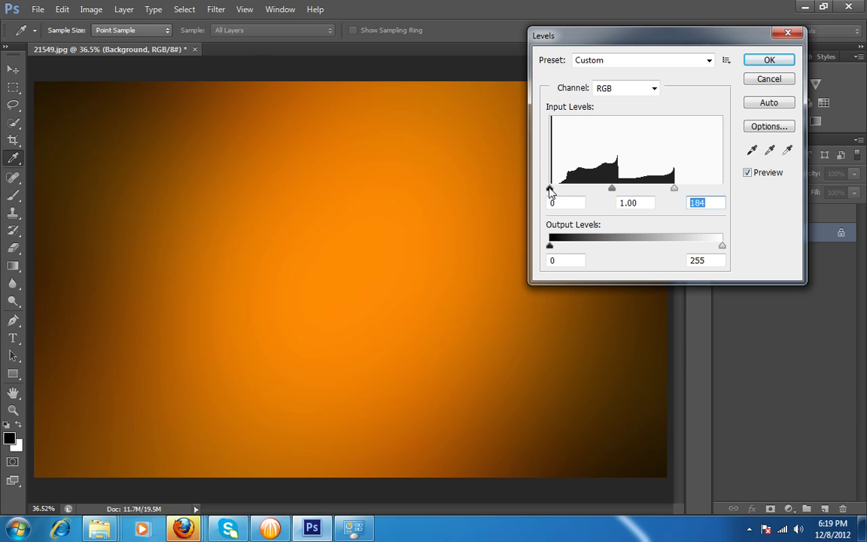
left_click_drag(550, 192, 560, 188)
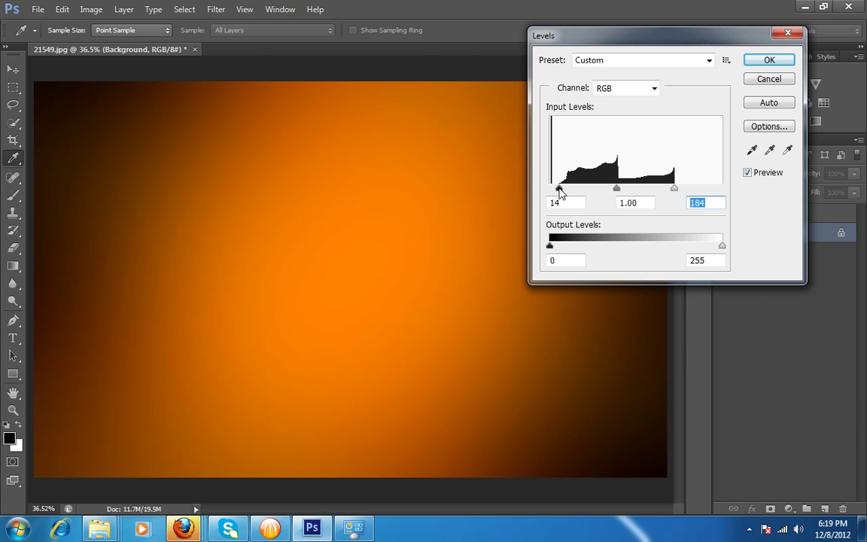
left_click(768, 60)
key("v")
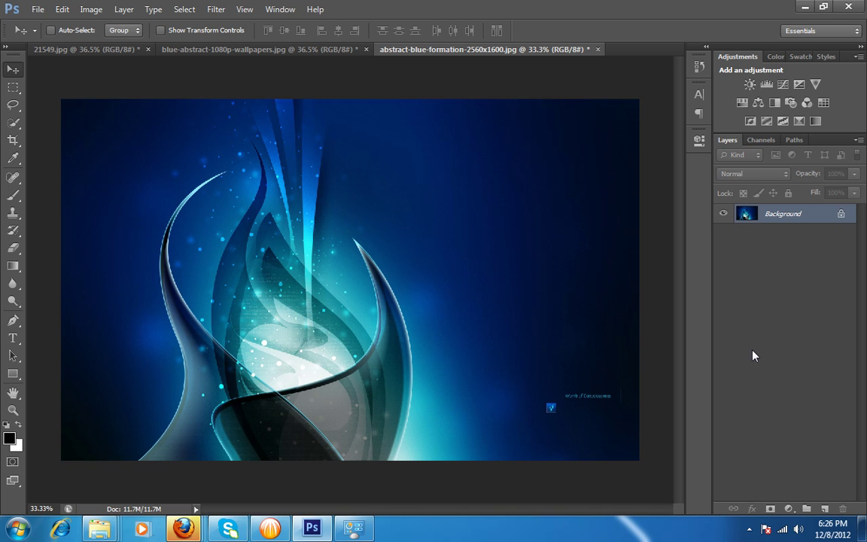
Apply a Gaussian Blur with a 200-pixel radius to the blue abstract image, trying 100 and 150 pixels first
key("ctrl+0")
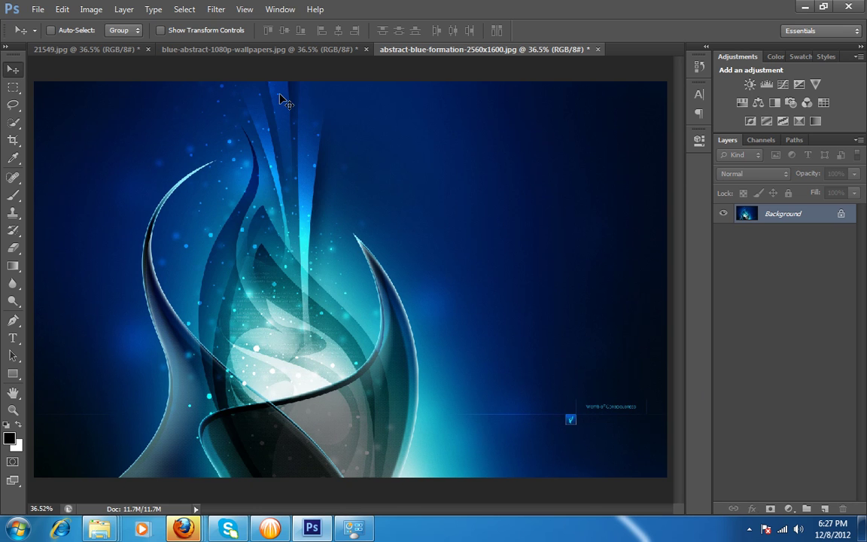
left_click(217, 13)
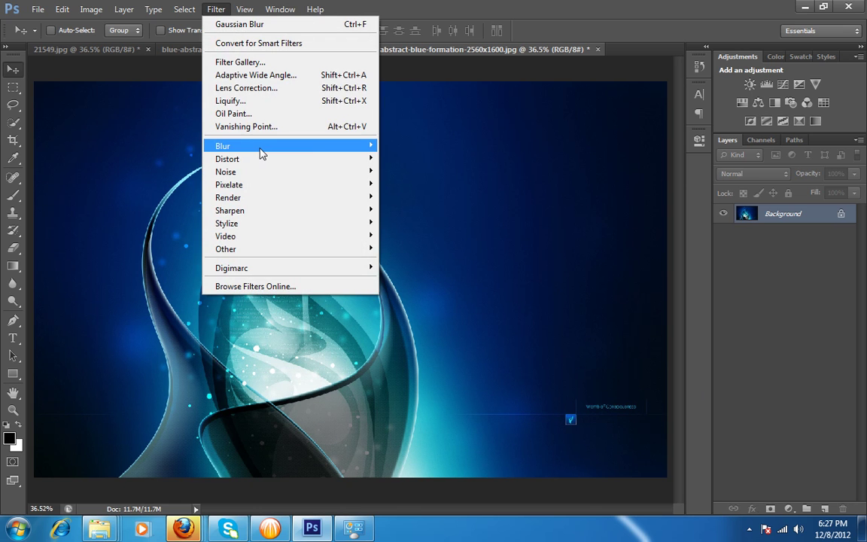
mouse_move(261, 151)
left_click(414, 242)
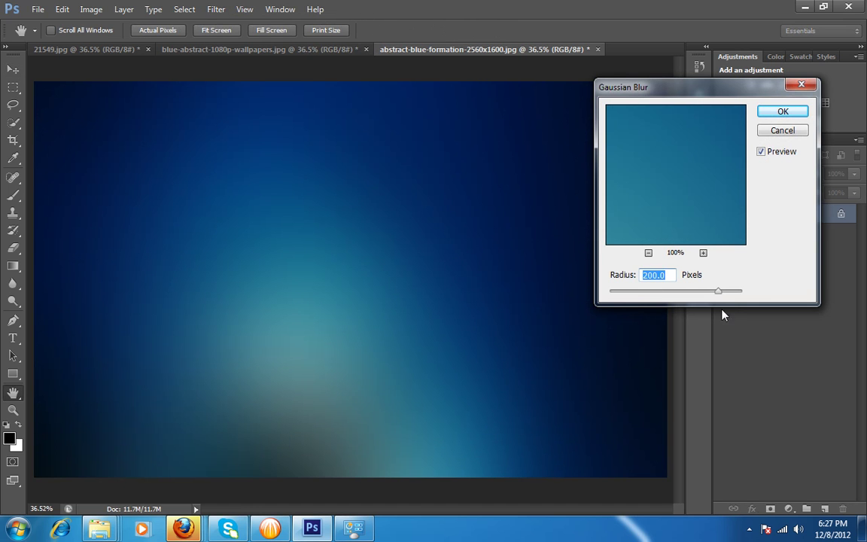
left_click_drag(719, 295, 643, 302)
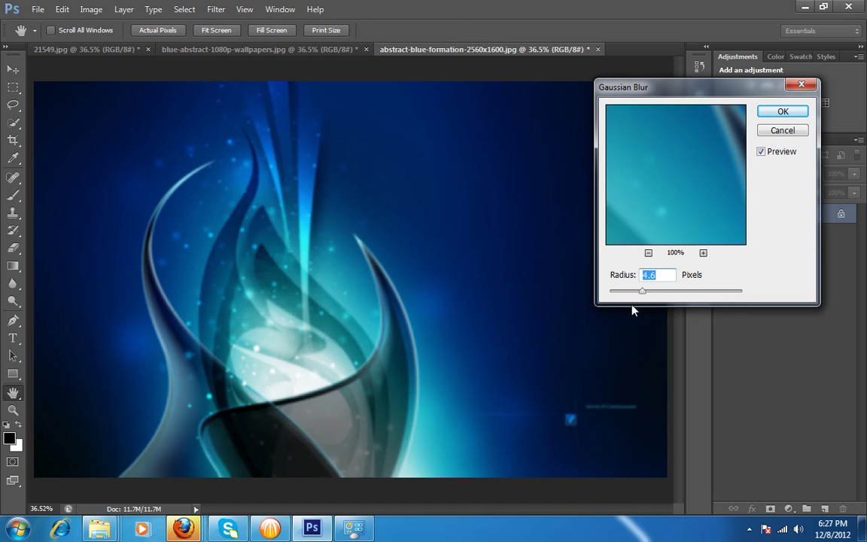
type("100")
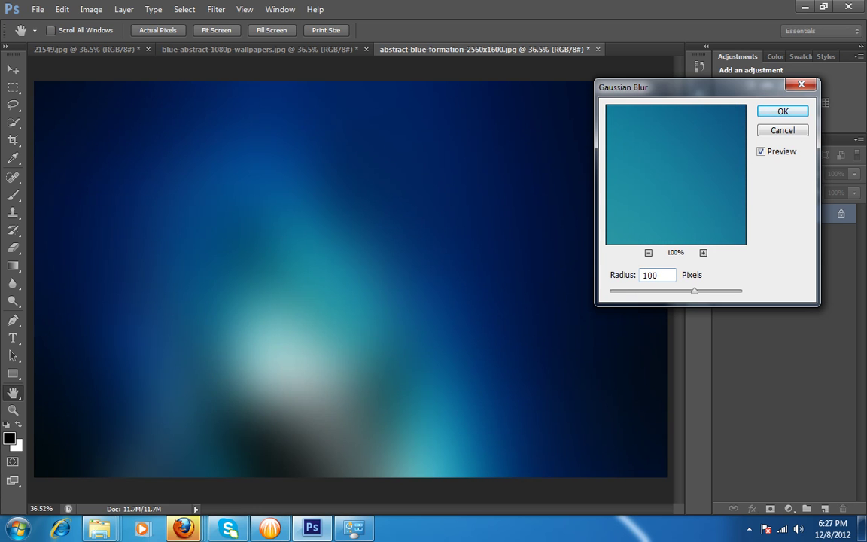
double_click(658, 276)
type("150")
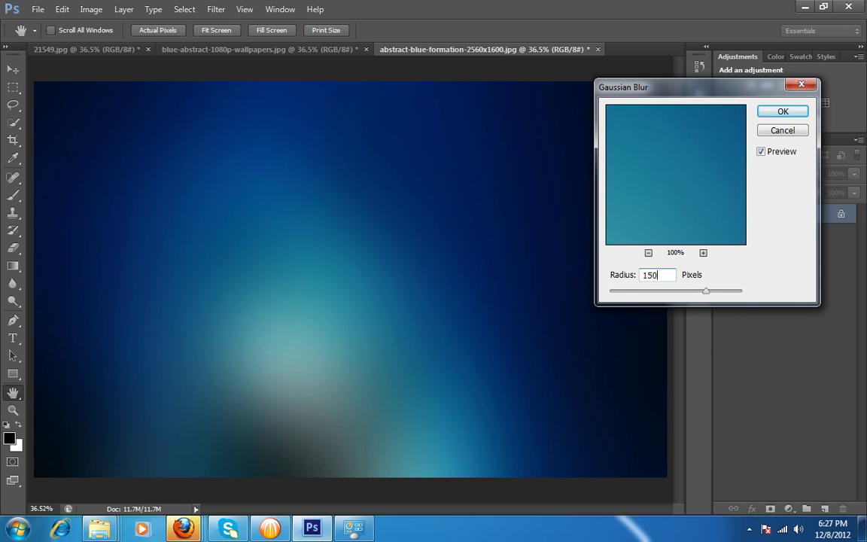
left_click(618, 275)
type("200")
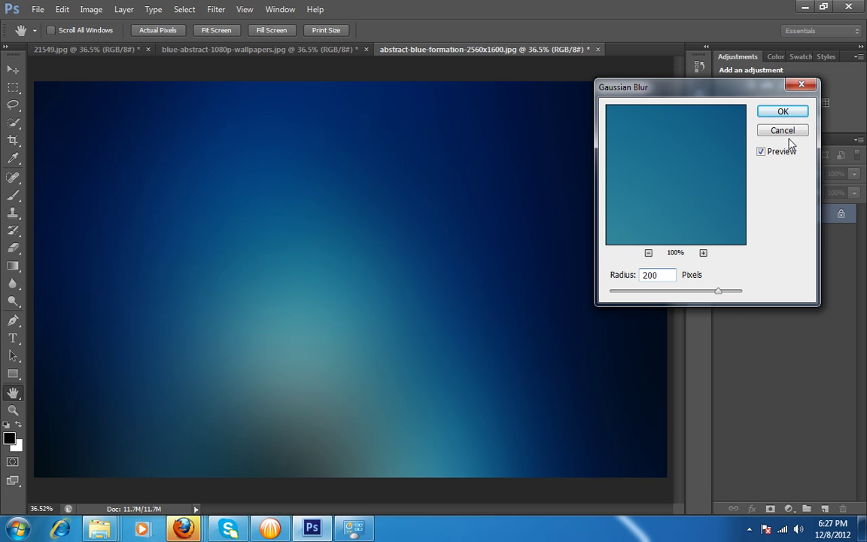
left_click(783, 113)
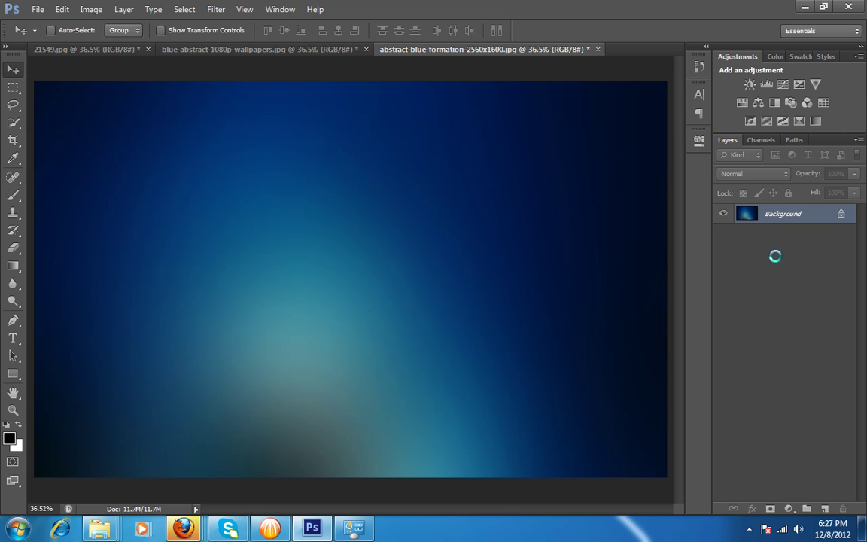
Add a Levels adjustment layer above the blurred blue image and set its white input level to 160
left_click(788, 509)
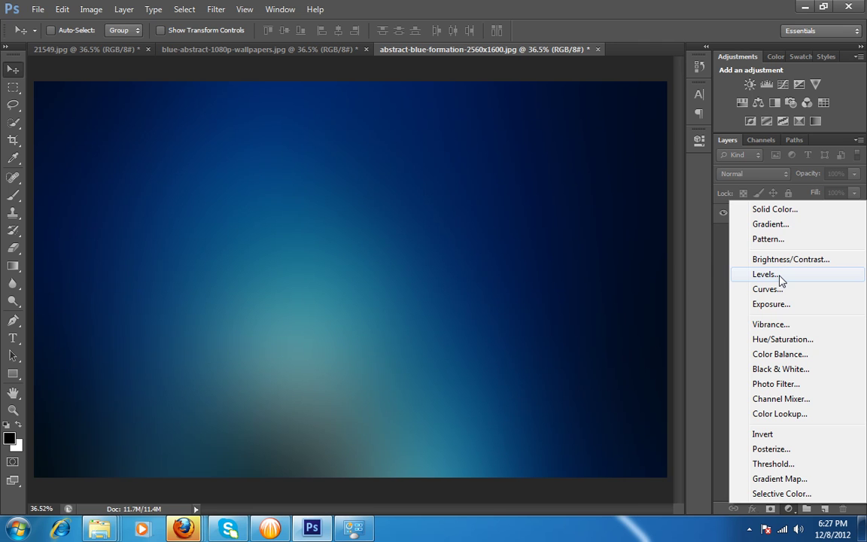
left_click(722, 252)
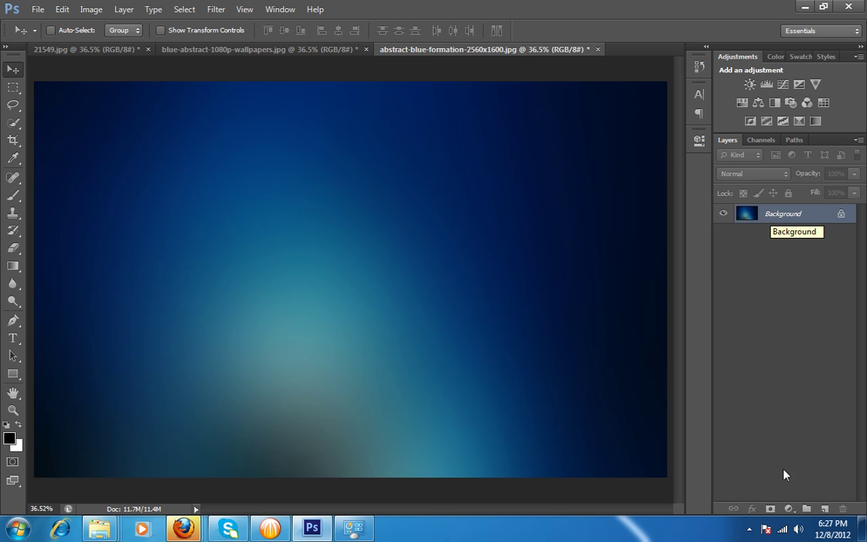
left_click(788, 510)
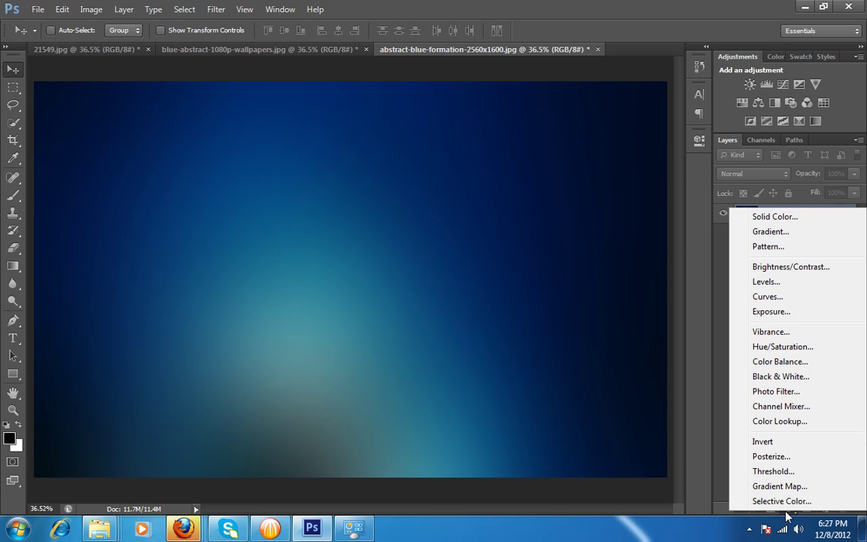
left_click(776, 283)
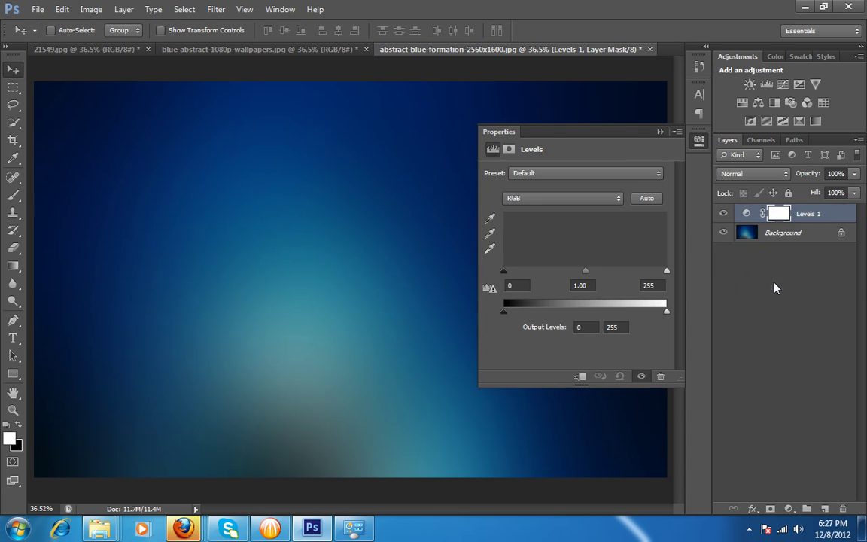
left_click_drag(667, 272, 607, 272)
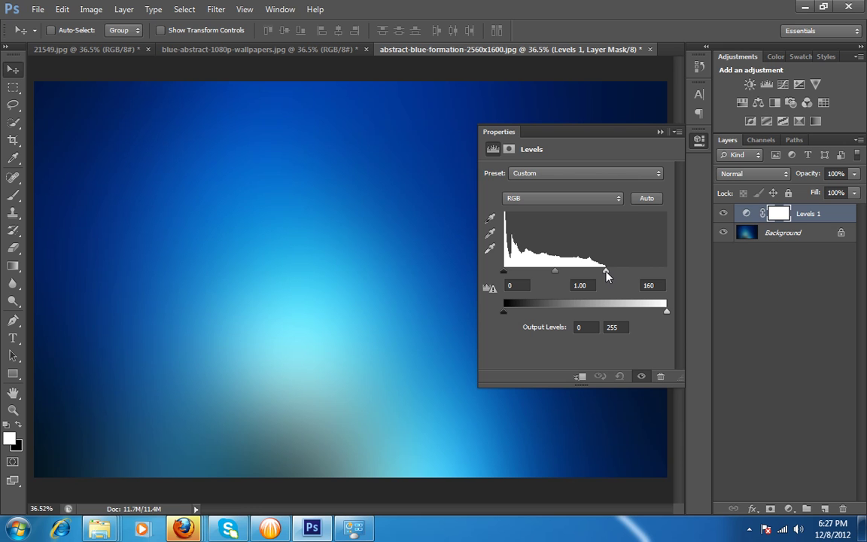
left_click(658, 132)
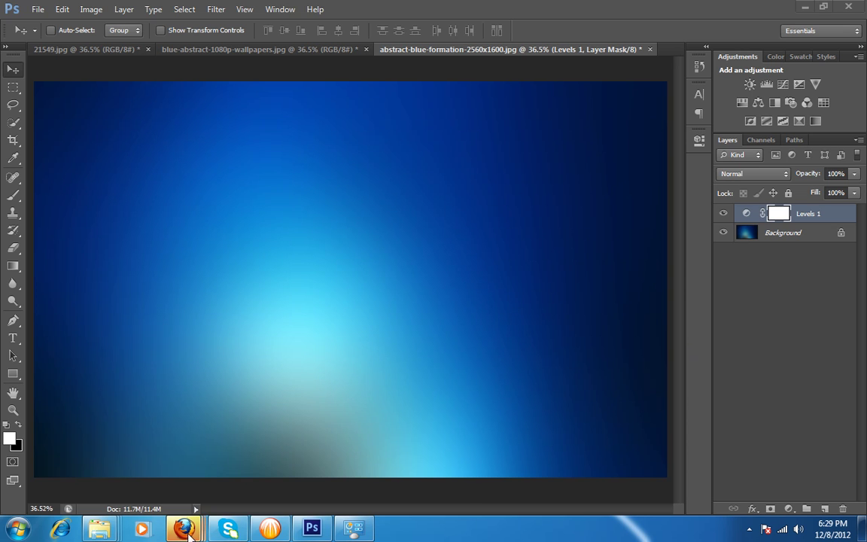
Switch to the Google Images page in Firefox and search for "abstract wallpaper"
mouse_move(183, 528)
left_click(126, 463)
left_click(315, 262)
type("a")
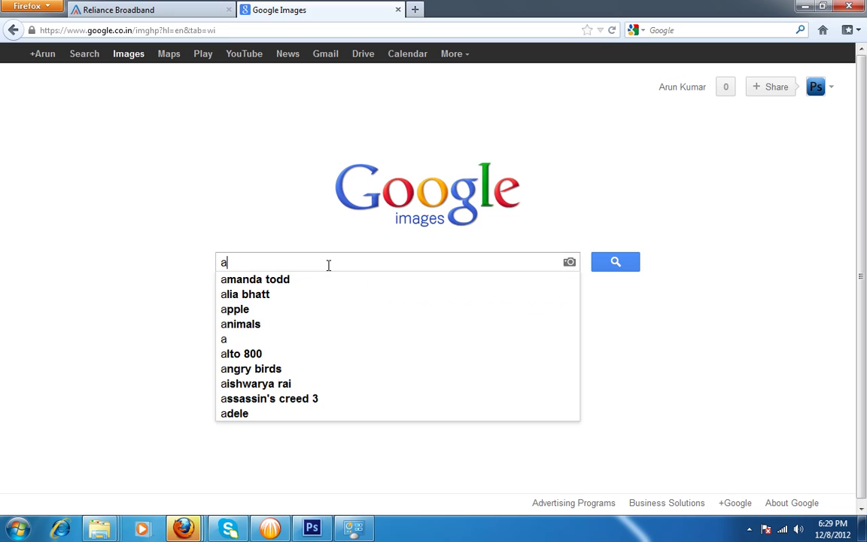
type("bstract wla")
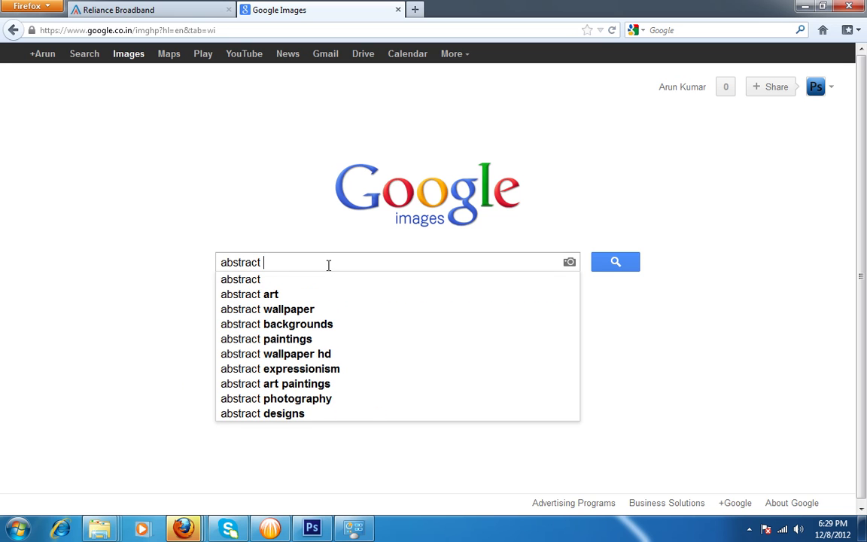
key("BackSpace")
key("BackSpace")
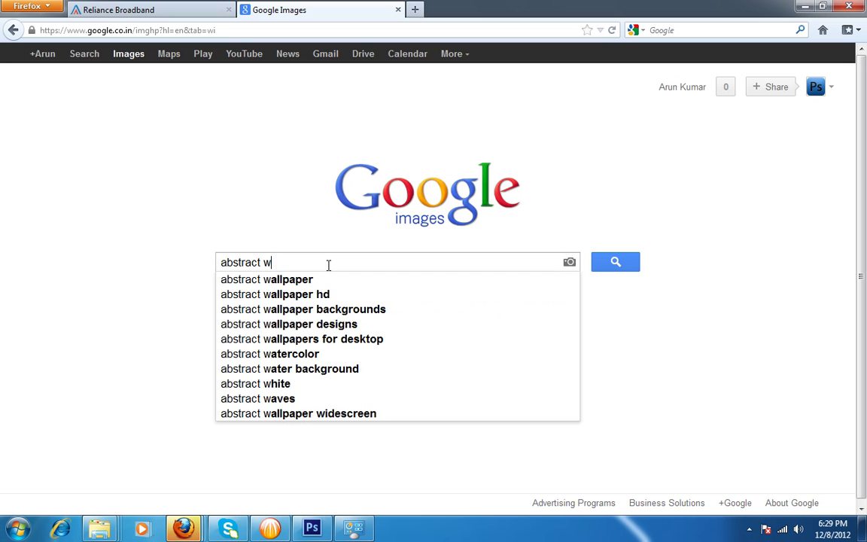
key("Down")
key("Return")
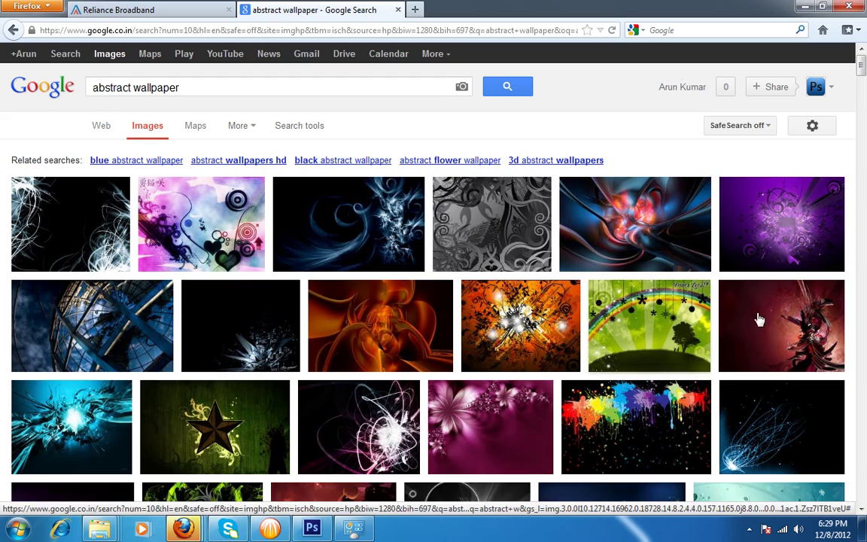
Look through the abstract wallpaper results, and search the images for "red abstract wallpaper"
scroll(719, 393, "down", 7)
scroll(719, 393, "down", 14)
scroll(643, 356, "up", 20)
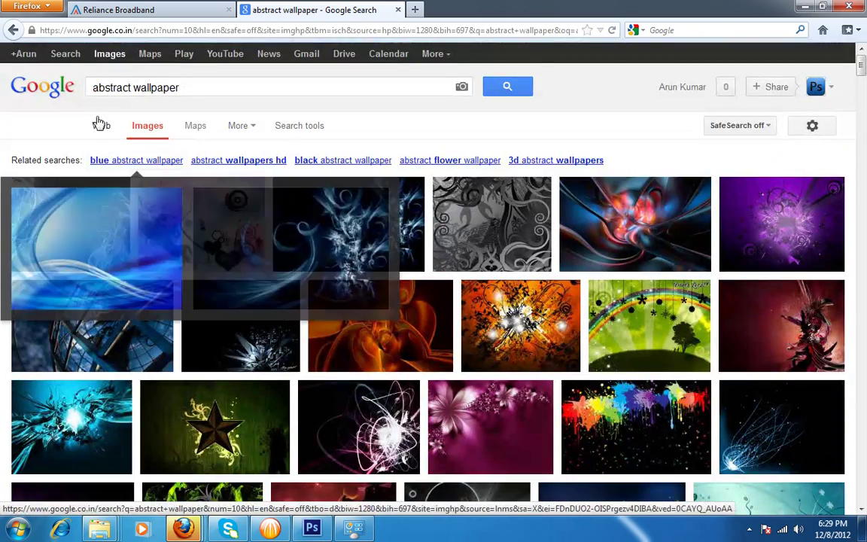
left_click(94, 90)
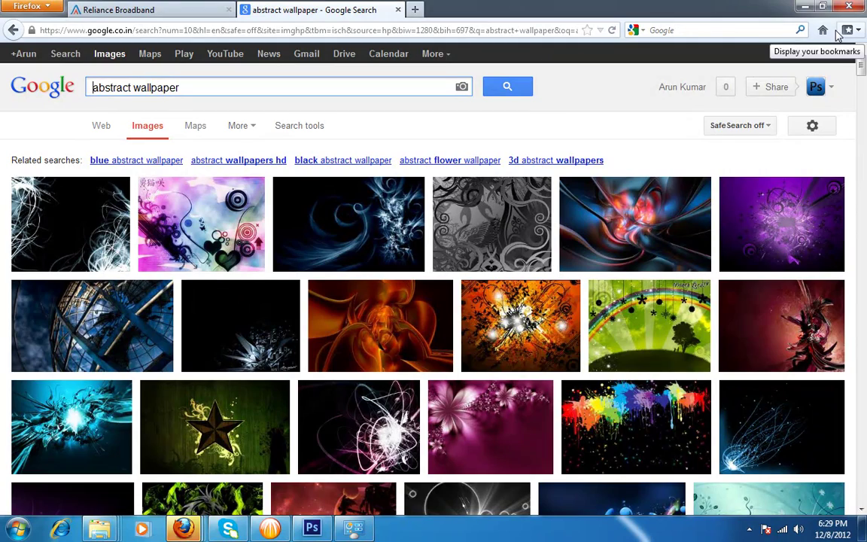
type("red")
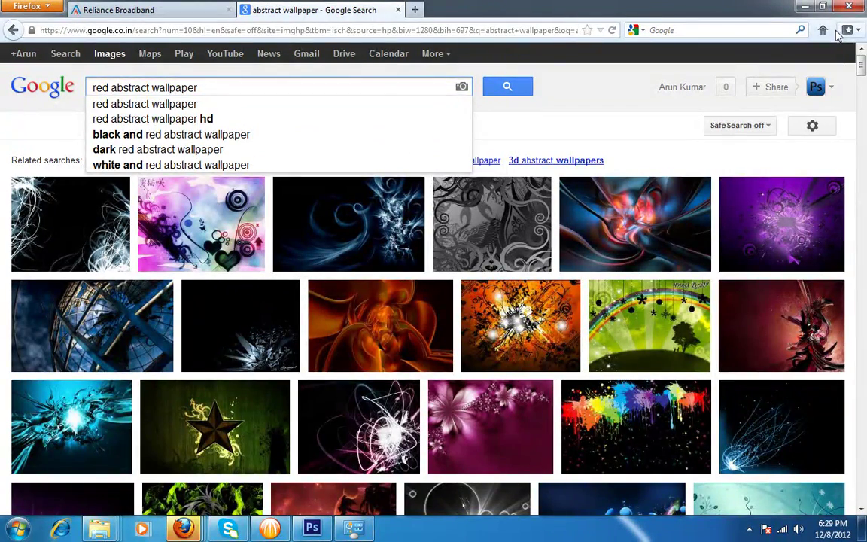
left_click(524, 89)
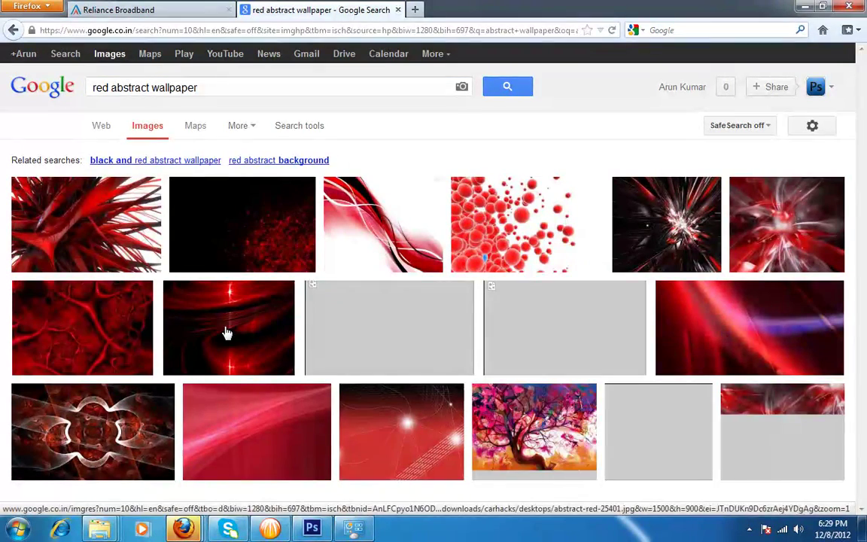
Browse the red abstract wallpaper results down to page 3 for a suitable source image, previewing several candidates
scroll(253, 411, "down", 5)
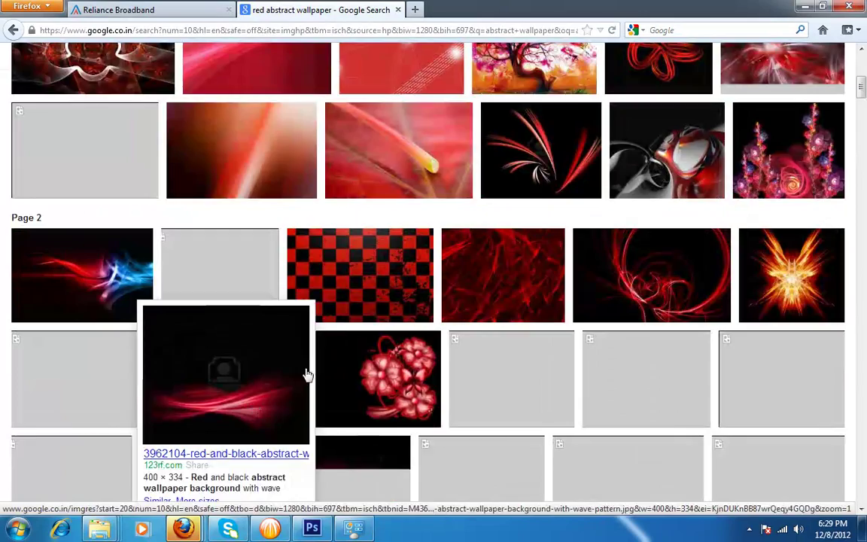
scroll(253, 411, "up", 5)
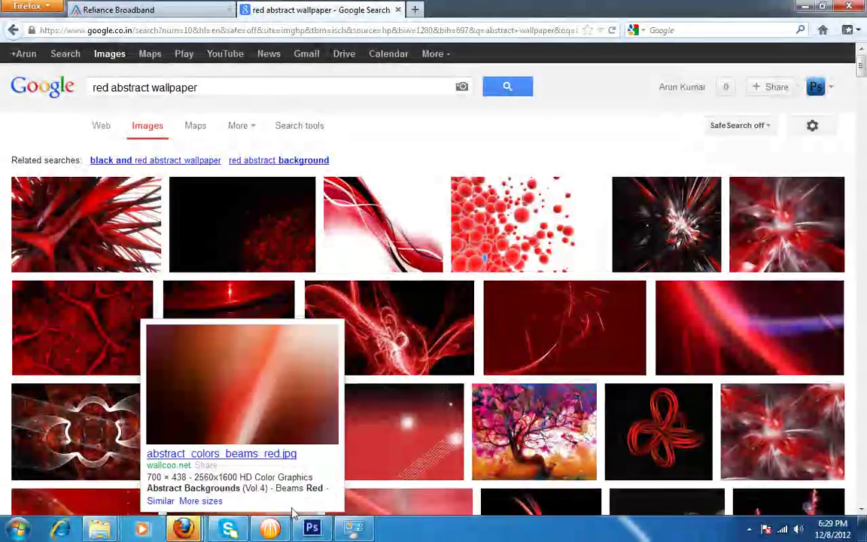
mouse_move(139, 408)
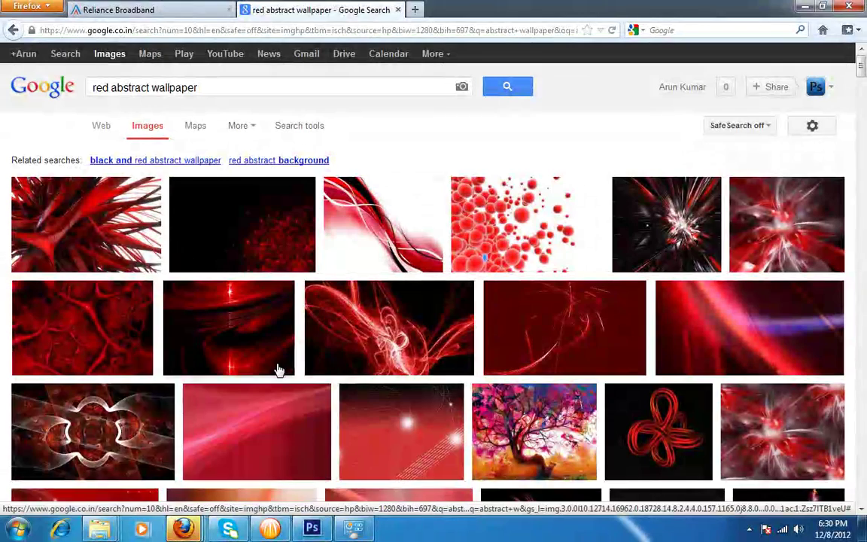
scroll(345, 416, "down", 5)
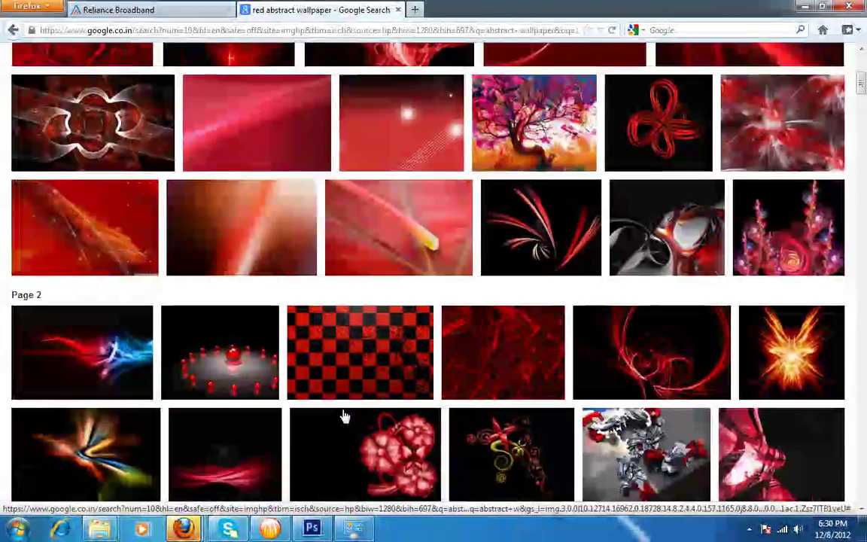
scroll(327, 419, "down", 3)
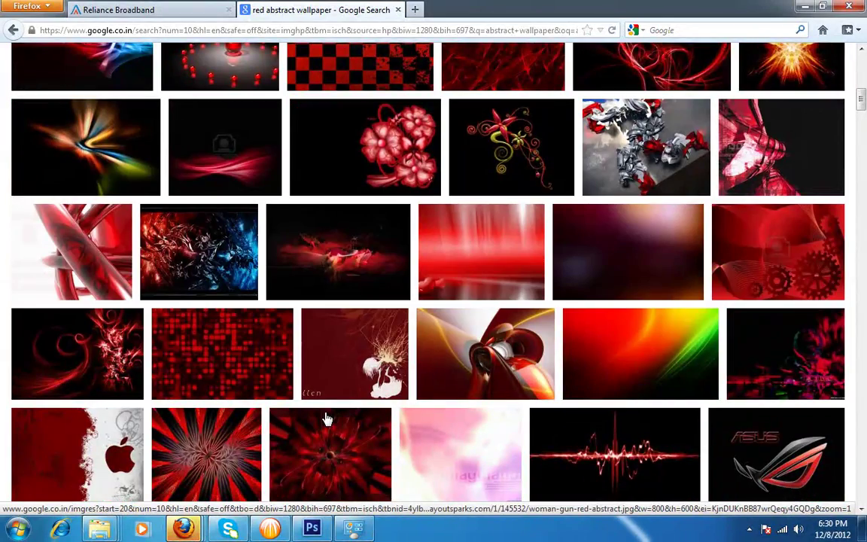
mouse_move(327, 280)
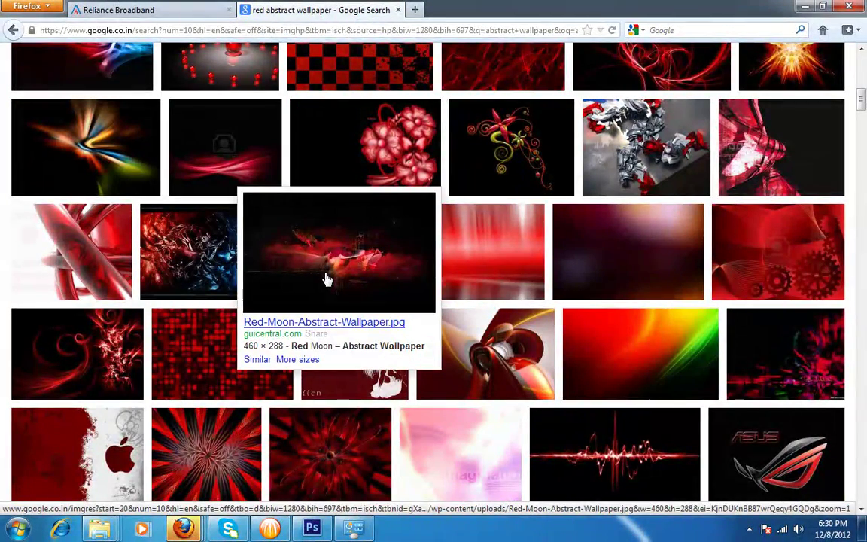
mouse_move(506, 271)
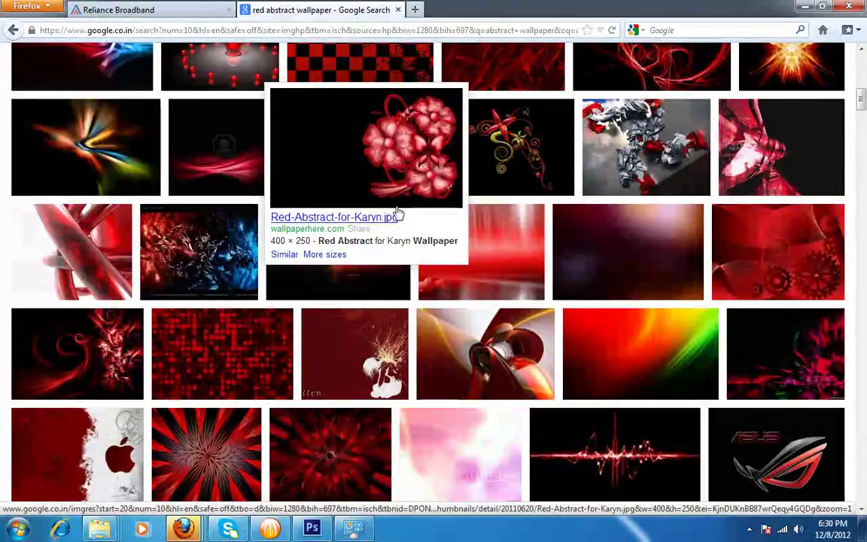
scroll(407, 317, "up", 5)
scroll(300, 362, "up", 2)
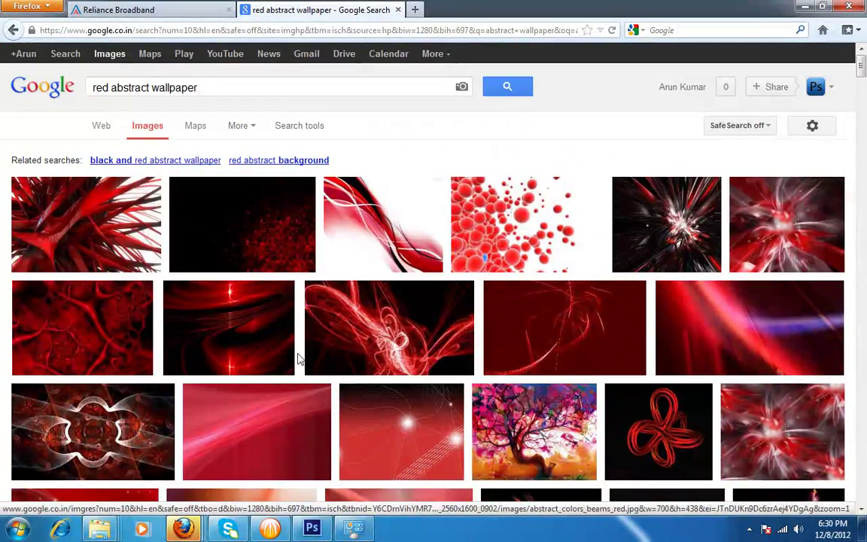
scroll(572, 302, "down", 5)
scroll(648, 307, "up", 4)
scroll(647, 309, "up", 2)
scroll(728, 329, "down", 5)
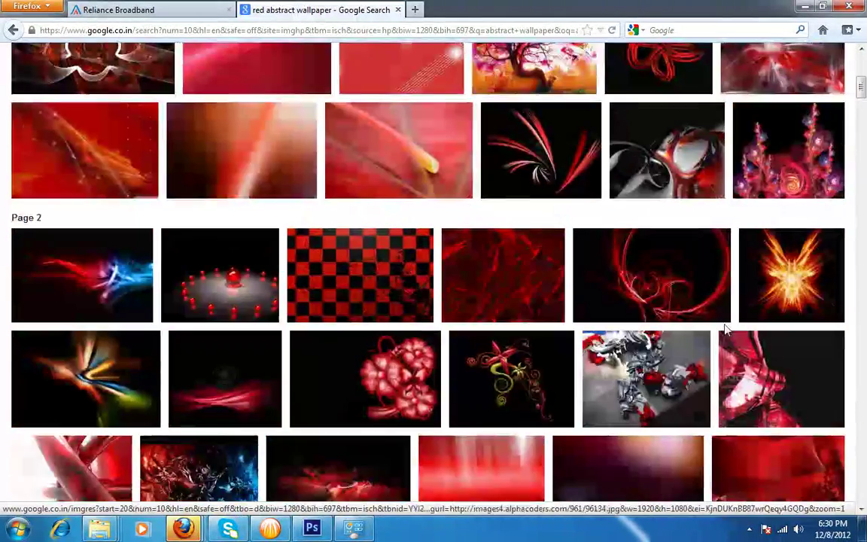
scroll(728, 329, "down", 4)
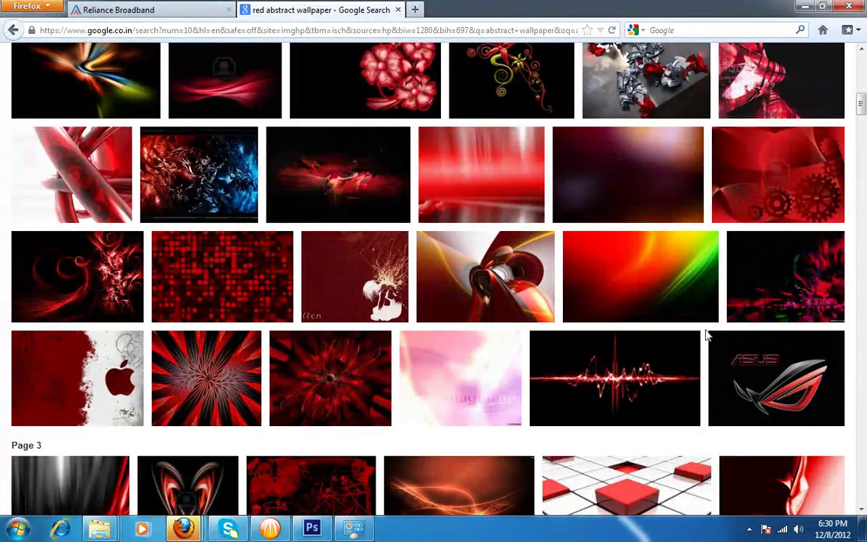
scroll(638, 397, "down", 3)
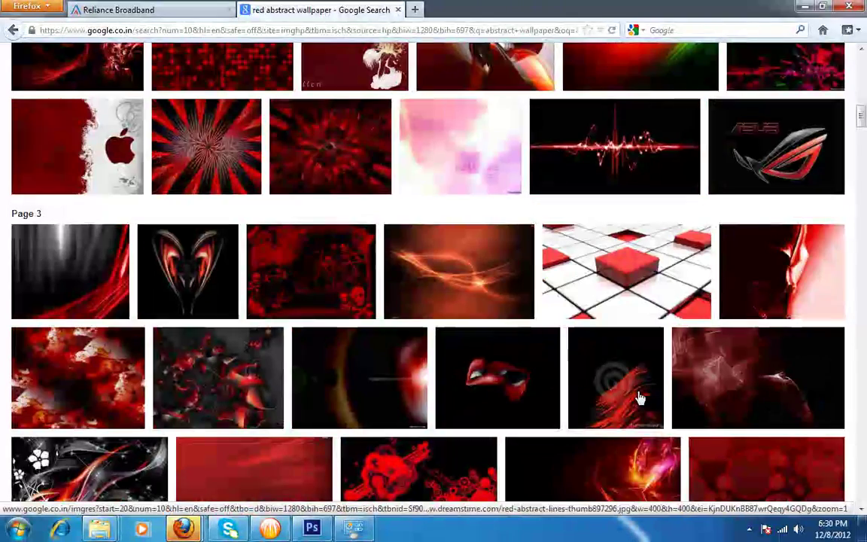
scroll(717, 427, "down", 2)
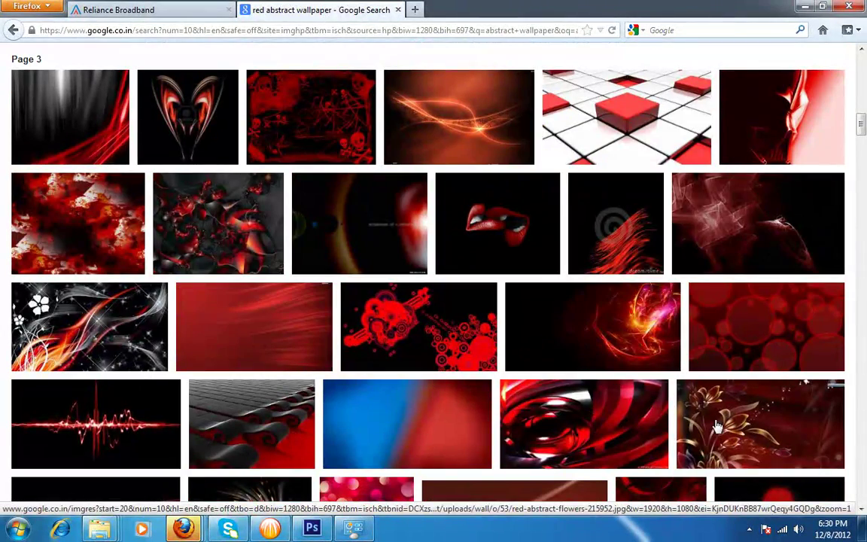
Open the red light color abstract wallpaper from hqwallpapers.net and save the full-size image to disk
mouse_move(644, 366)
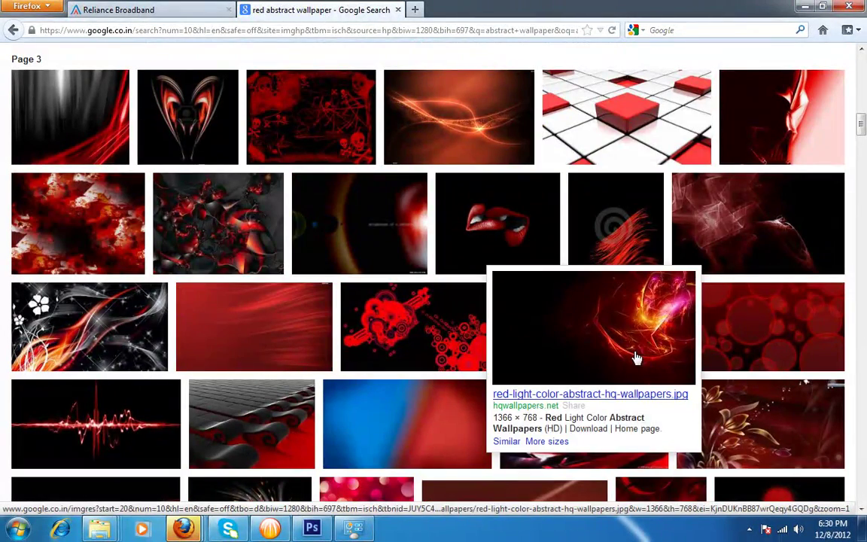
left_click(638, 339)
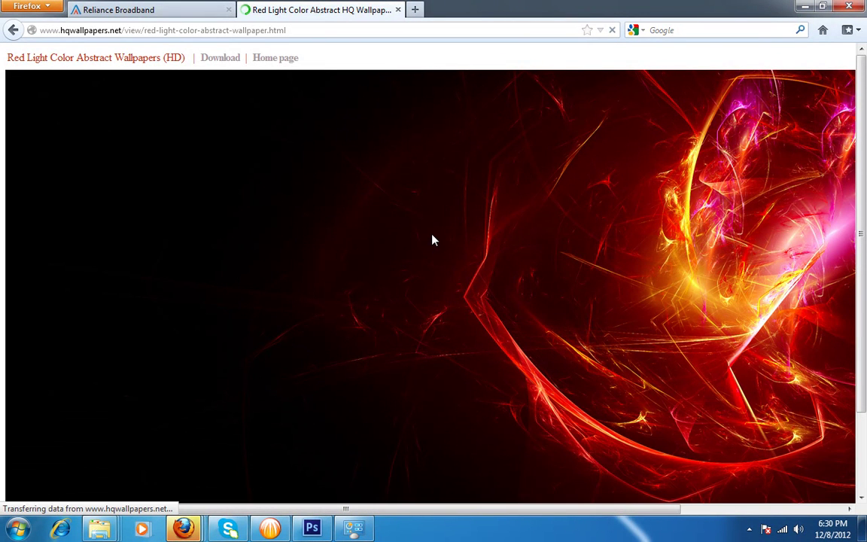
right_click(432, 240)
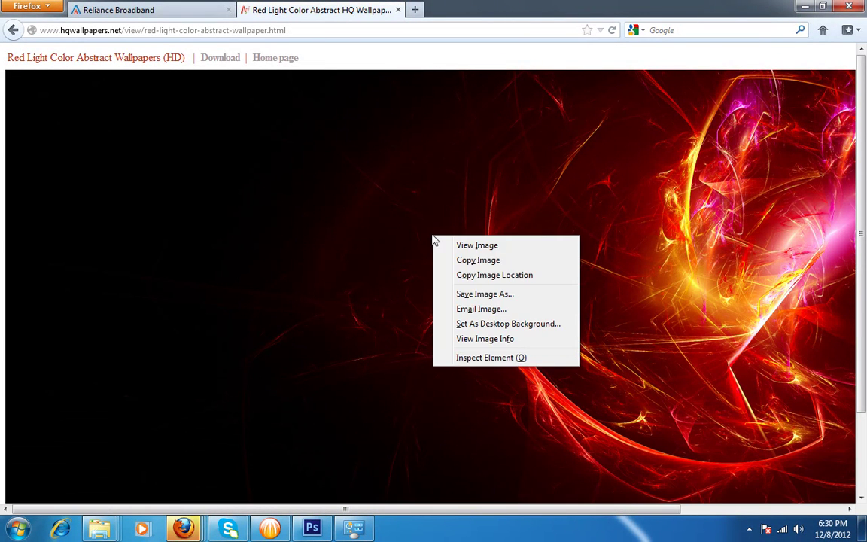
left_click(488, 295)
left_click(757, 494)
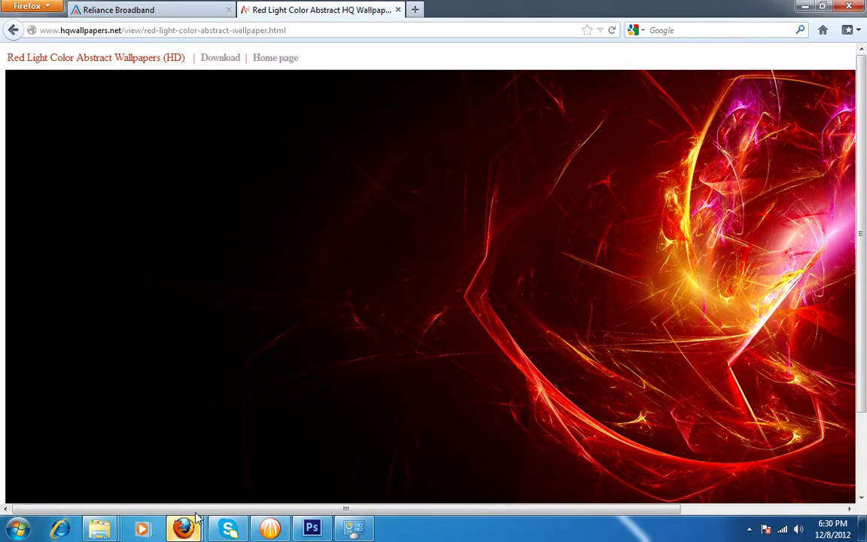
Open the folder containing the downloaded red-light-color-abstract-hq-wallpapers.jpg from Firefox's download list
mouse_move(184, 525)
left_click(364, 455)
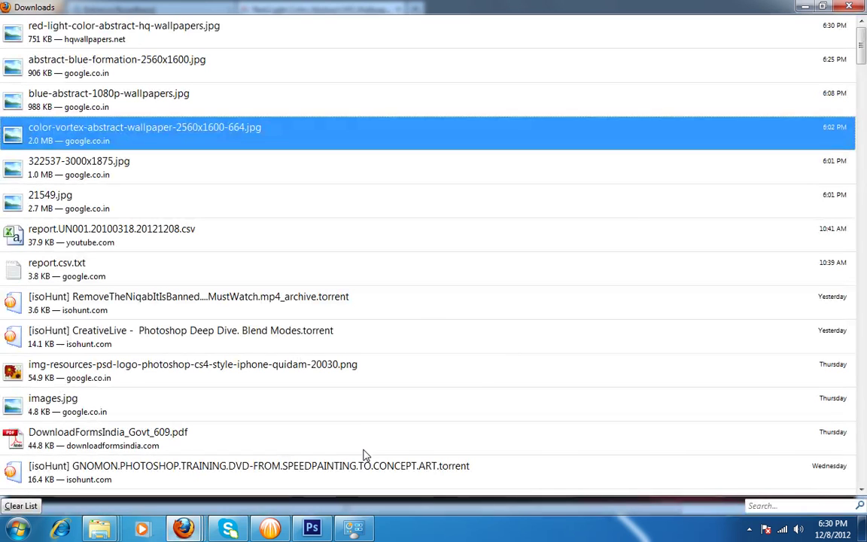
left_click(304, 30)
right_click(304, 30)
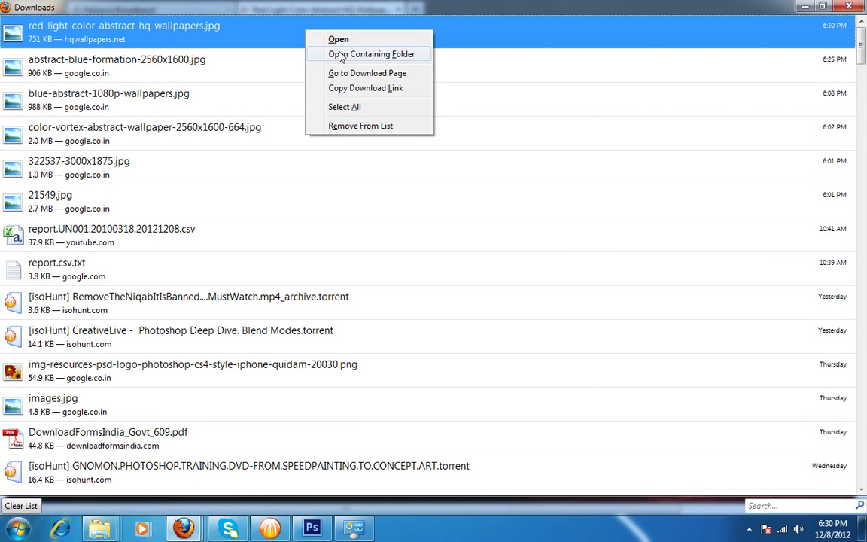
left_click(340, 54)
Open the red-light-color-abstract-hq-wallpapers image from the abstract folder in Photoshop
right_click(183, 191)
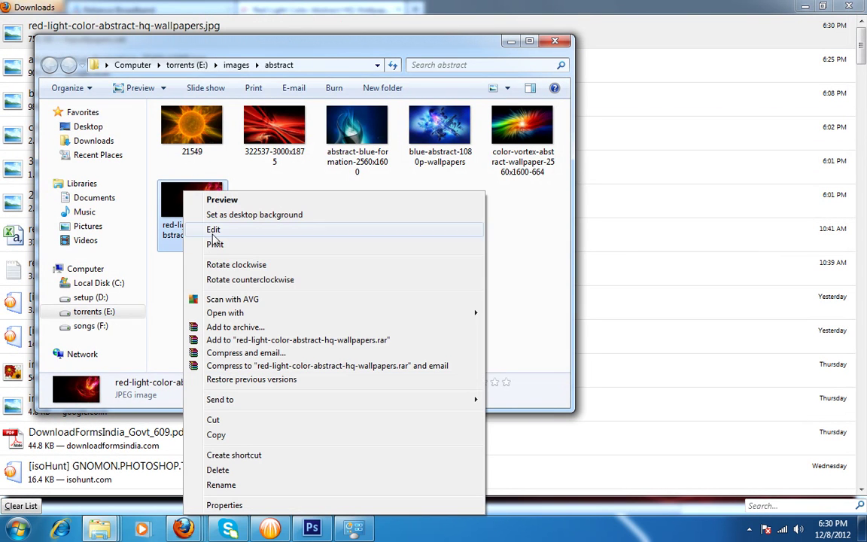
mouse_move(234, 312)
left_click(482, 283)
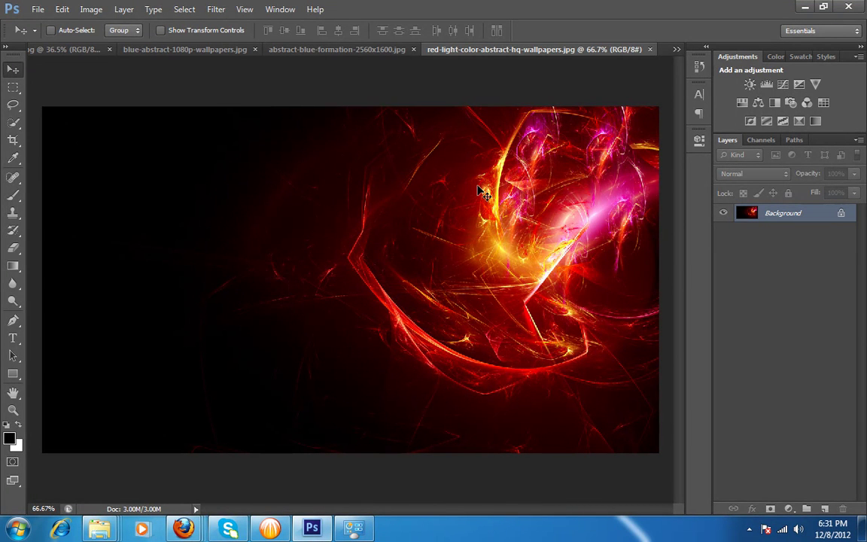
Apply a Gaussian Blur with a 130-pixel radius to the red abstract image's Background layer
left_click(215, 11)
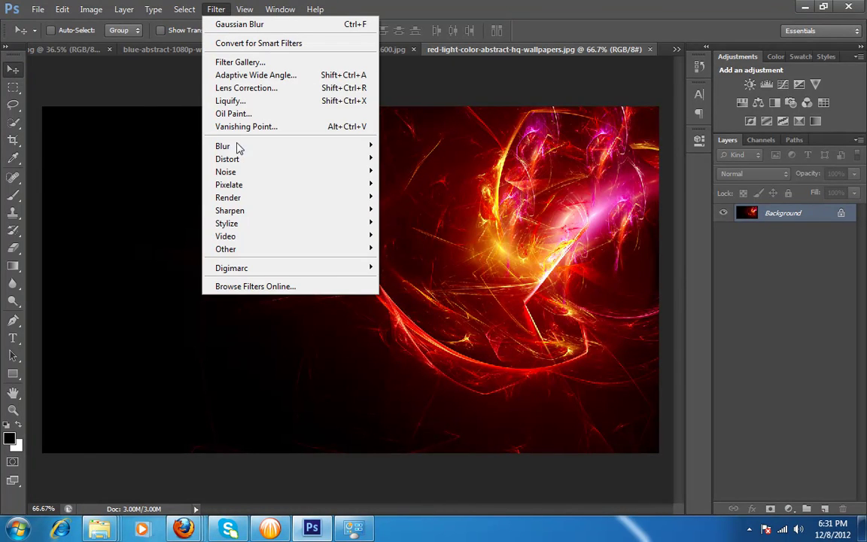
mouse_move(238, 148)
left_click(435, 247)
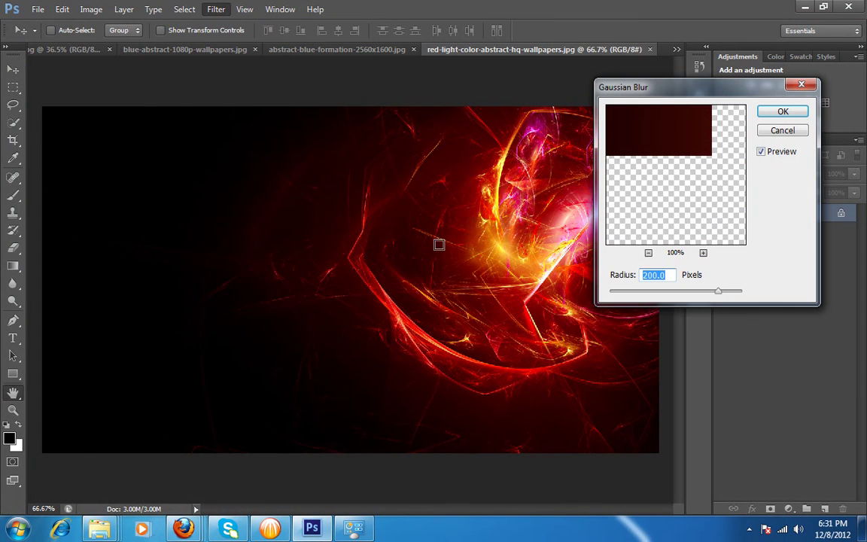
left_click_drag(685, 85, 210, 112)
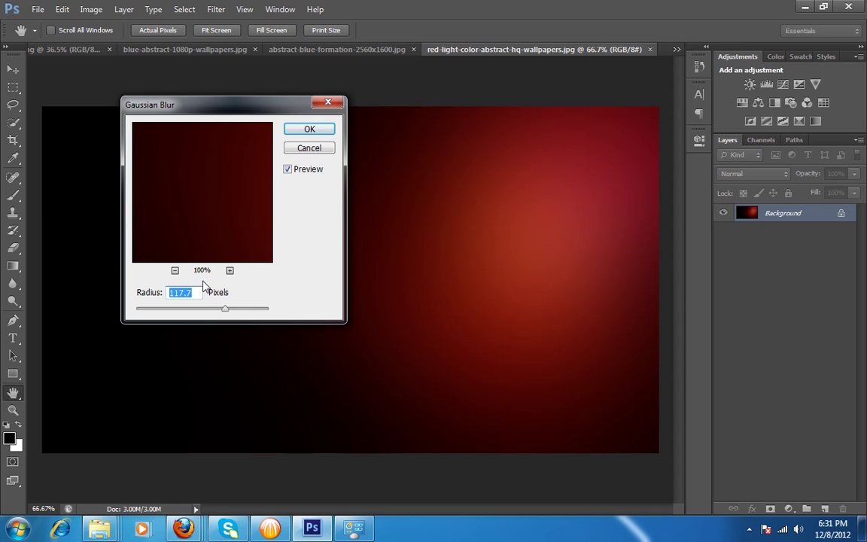
type("130")
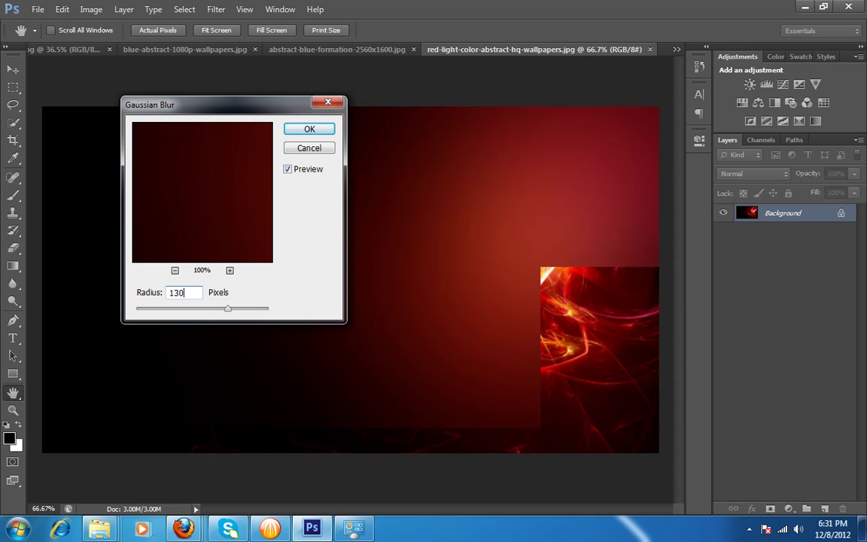
left_click(311, 130)
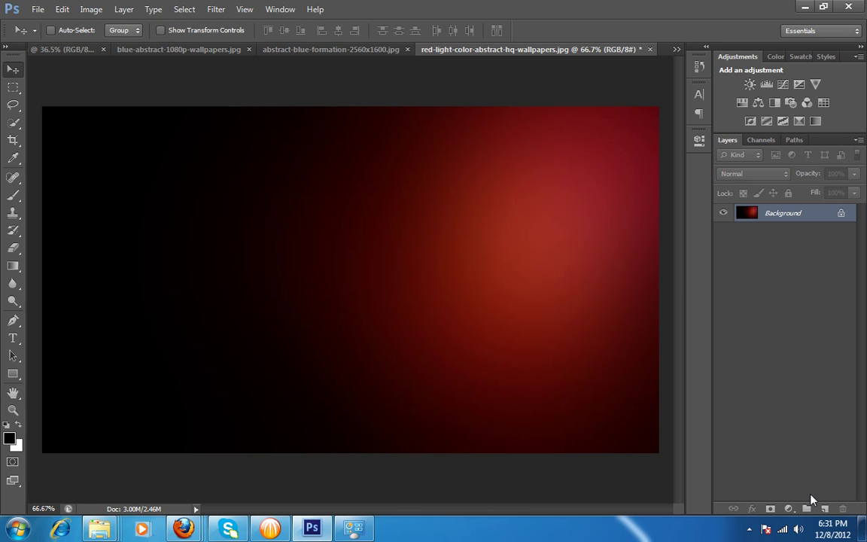
Add a Levels adjustment layer above the blurred red image and set its white input level to 163
left_click(784, 512)
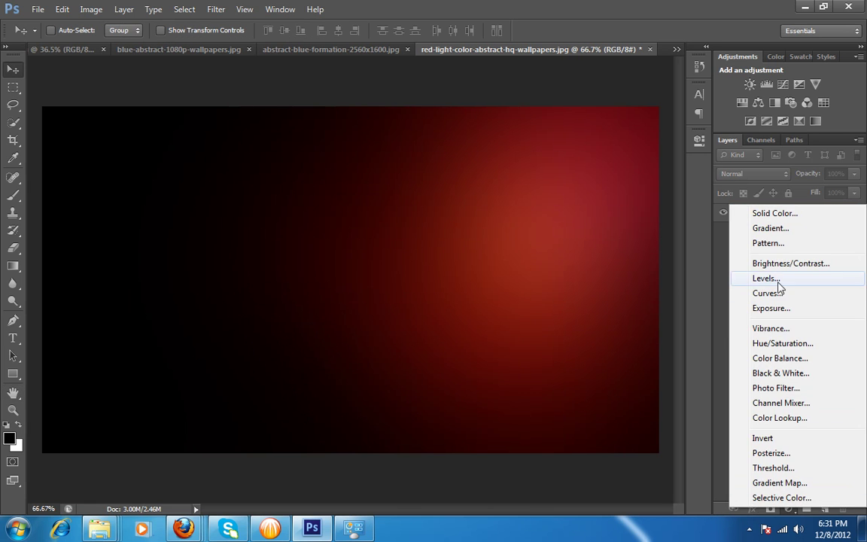
left_click(778, 283)
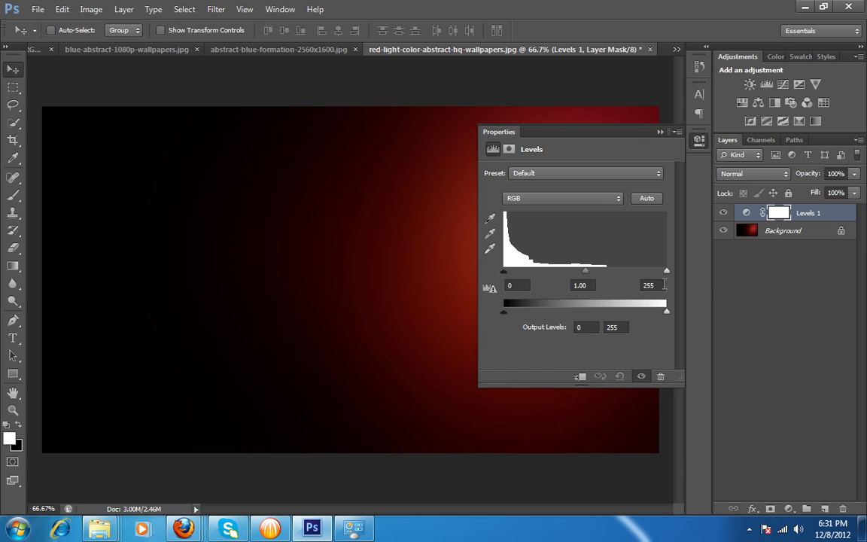
left_click_drag(666, 271, 608, 271)
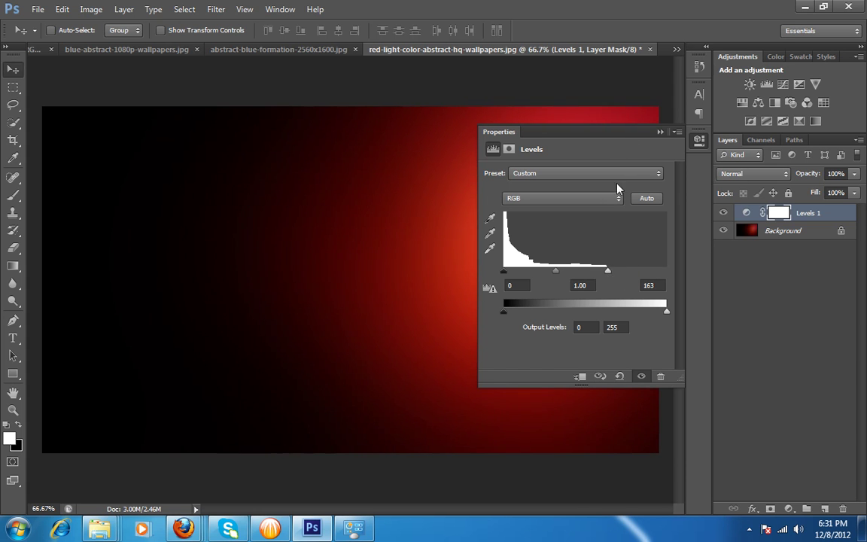
left_click(660, 133)
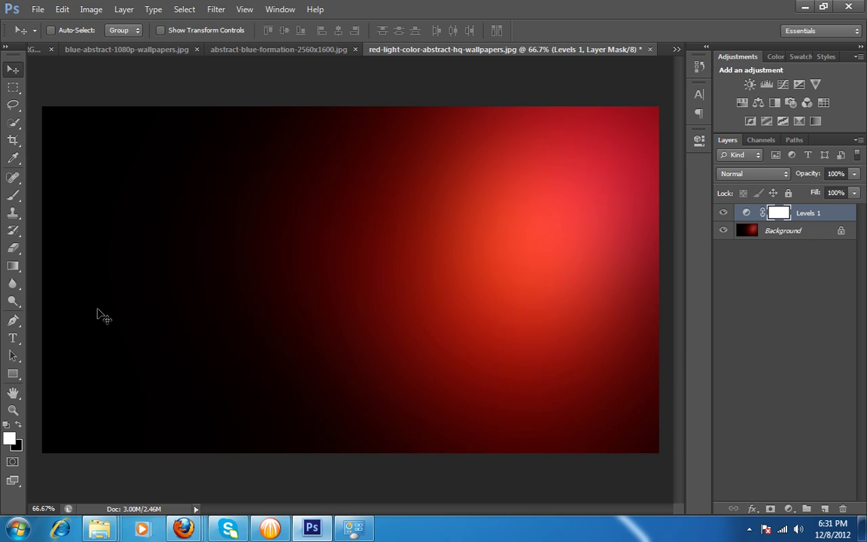
Crop the red image at its original ratio to trim the dark area along its left side, keeping the cropped pixels
left_click(14, 140)
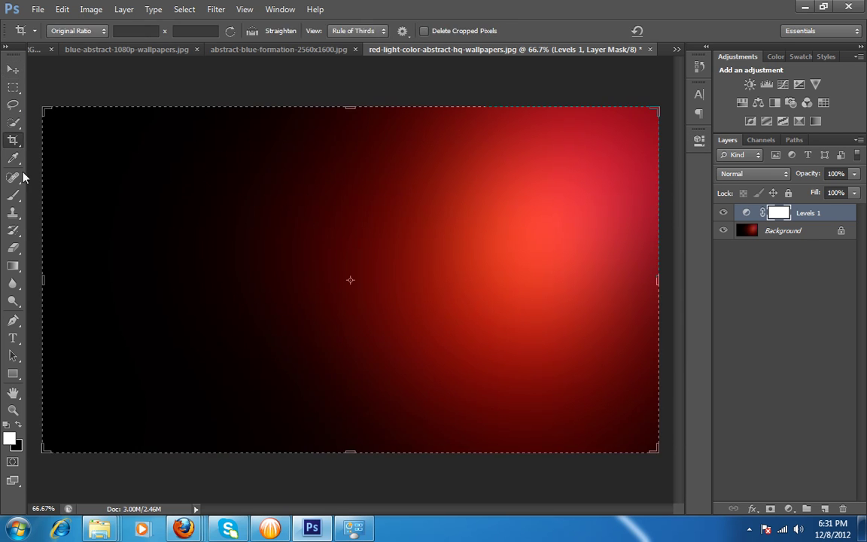
left_click(144, 282)
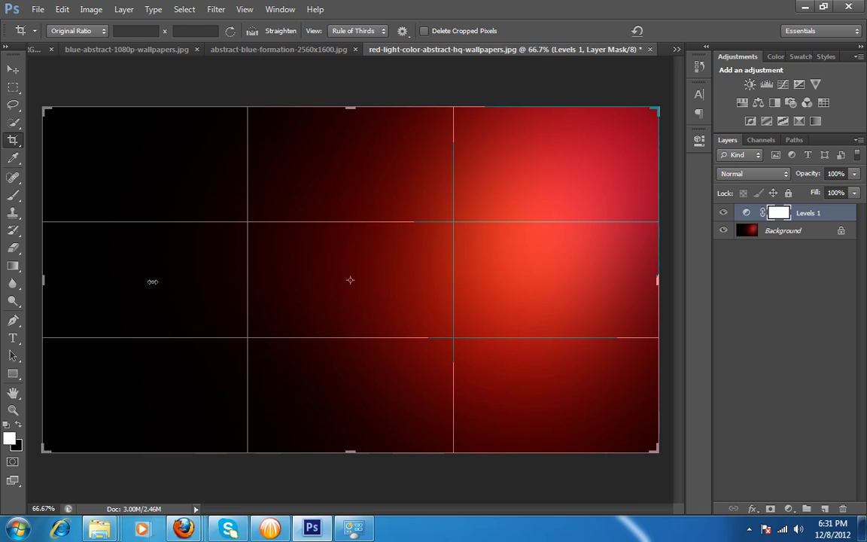
left_click_drag(65, 299, 122, 280)
left_click(682, 32)
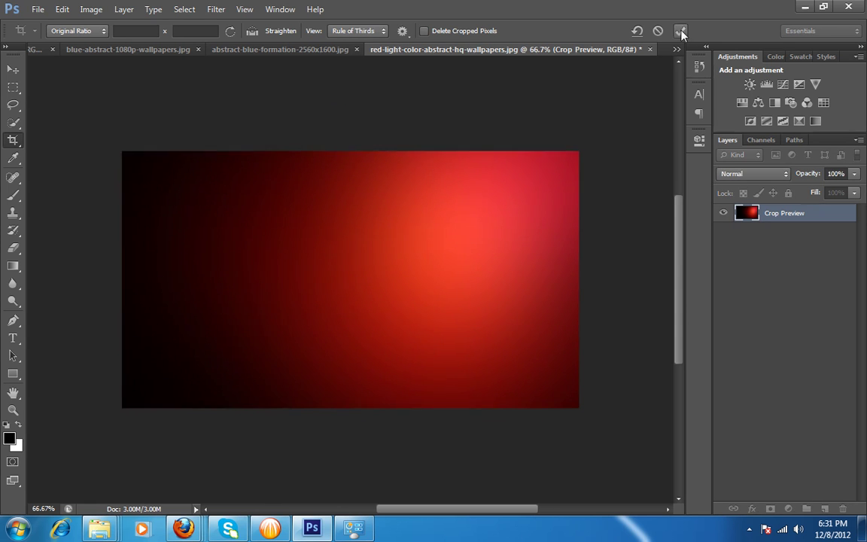
key("ctrl+0")
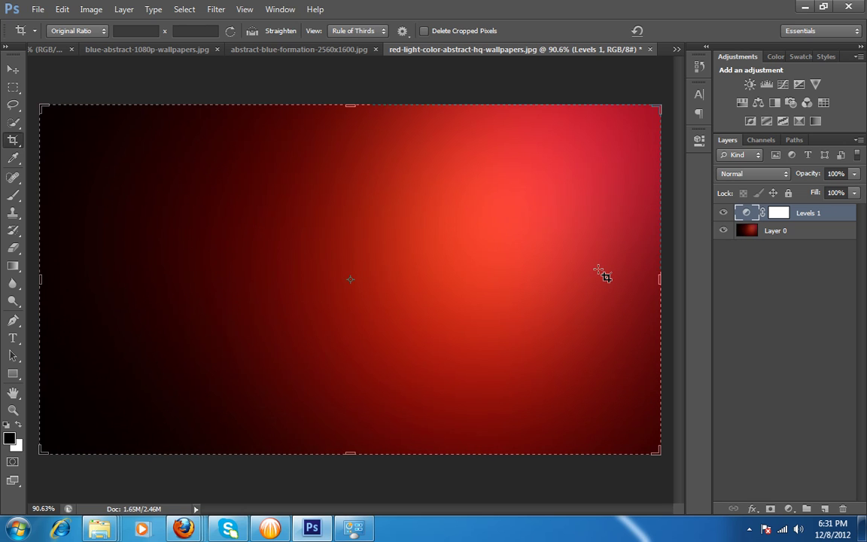
key("v")
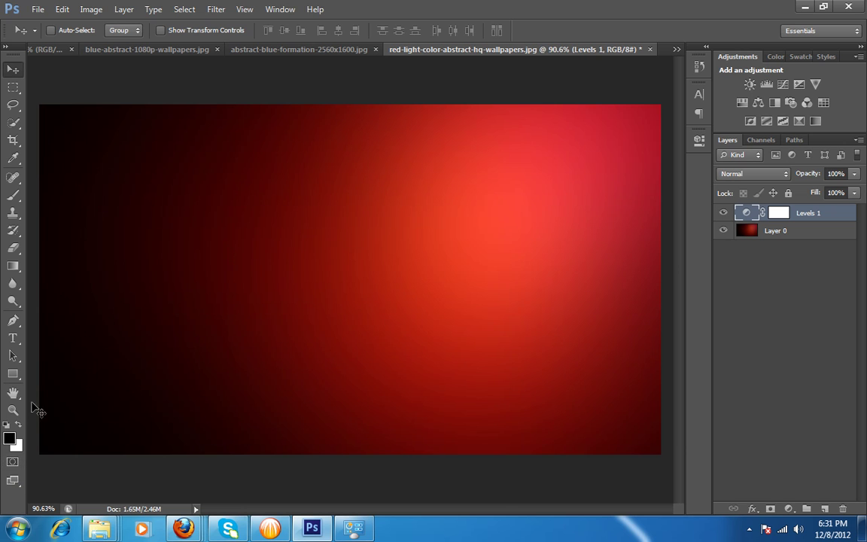
left_click(100, 528)
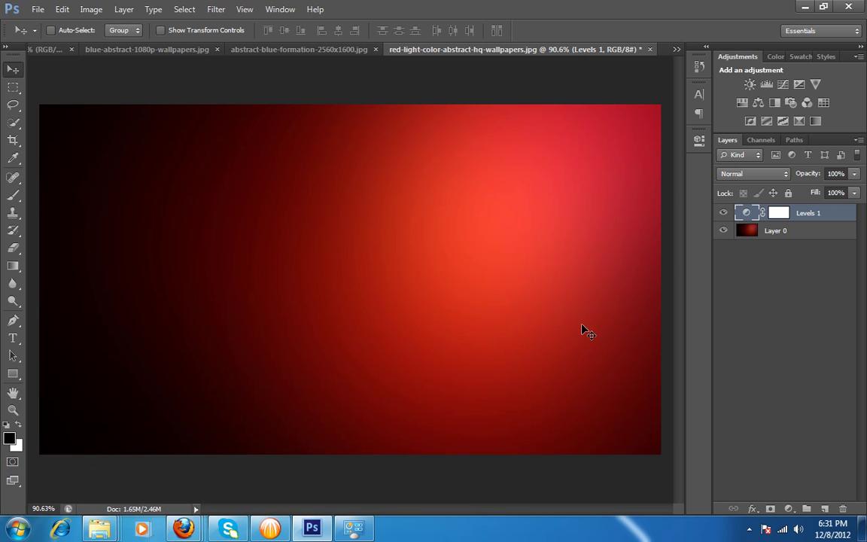